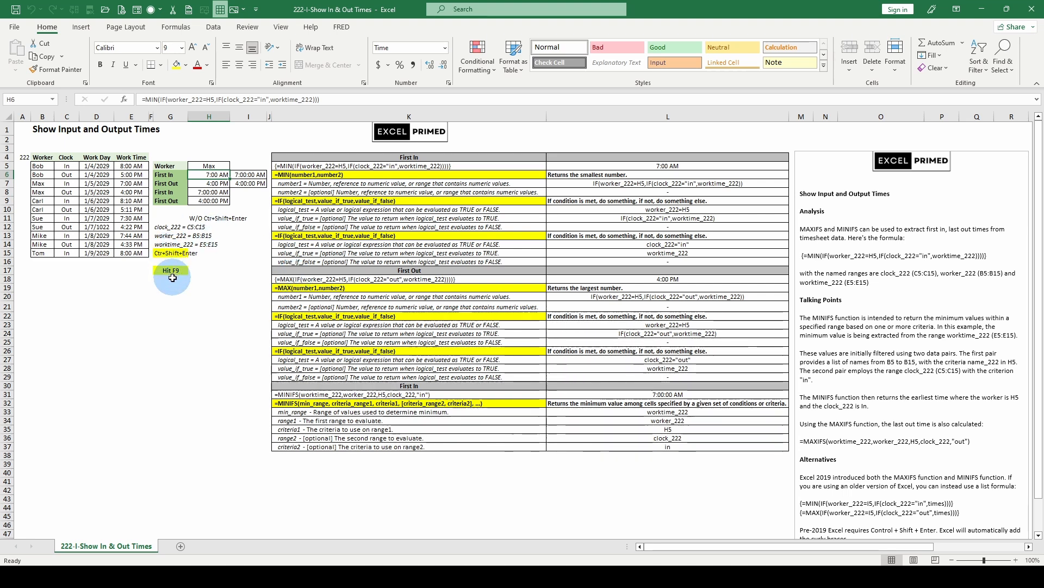
Recalculate the worksheet repeatedly to change the random worker in H5 and refresh the First In and First Out times
{"action": "key", "text": "F9"}
{"action": "key", "text": "F9"}
{"action": "key", "text": "F9"}
{"action": "key", "text": "F9"}
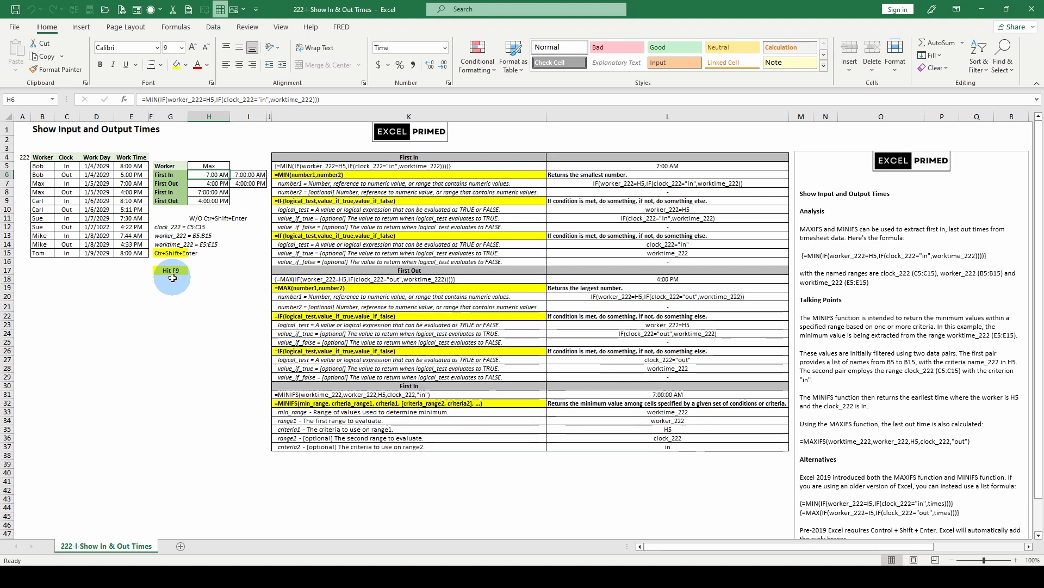
{"action": "key", "text": "F9"}
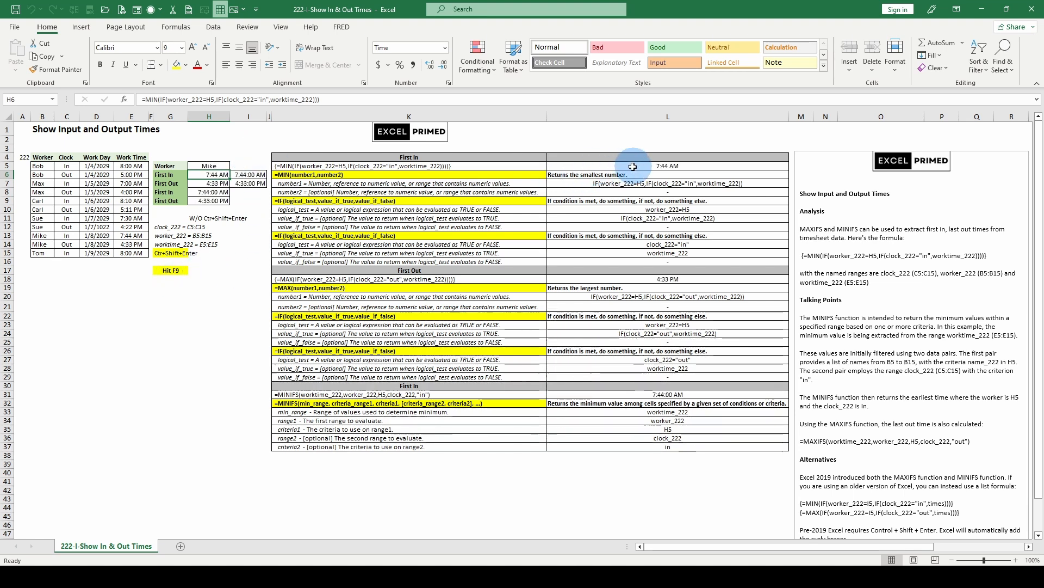
Inspect the MIN/IF formula in K5, the MAX/IF formula in K18 and the MINIFS result in L31
{"action": "left_click", "coordinate": [381, 166]}
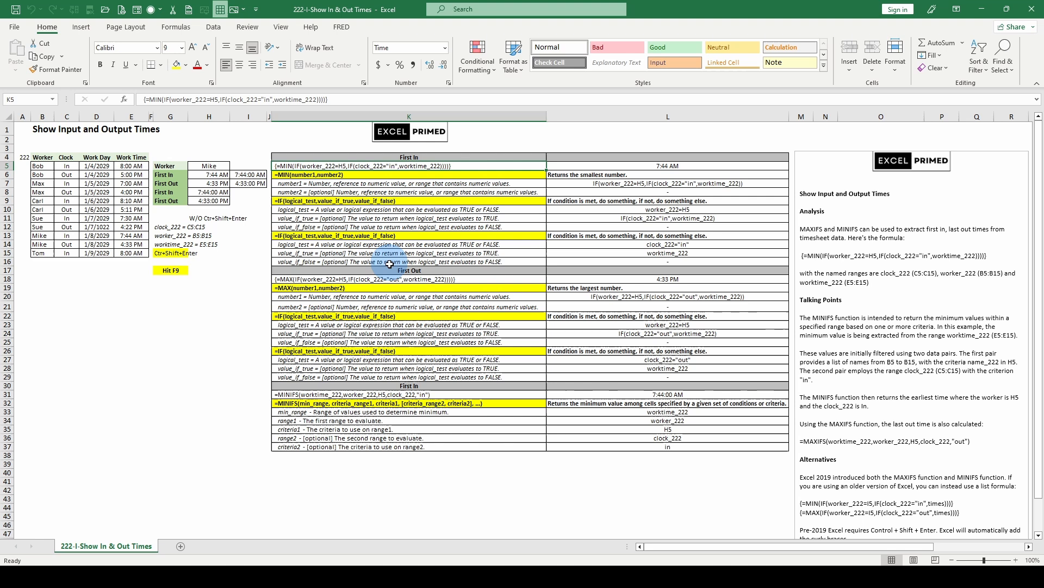
{"action": "left_click", "coordinate": [362, 279]}
{"action": "left_click", "coordinate": [566, 395]}
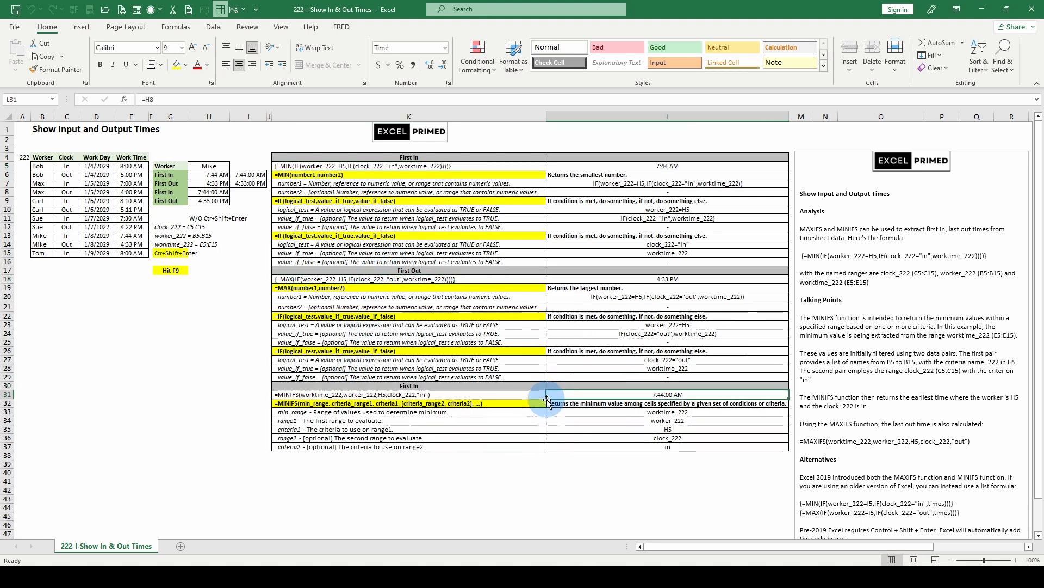
Recalculate the worksheet three more times to switch the worker in H5 again
{"action": "key", "text": "F9"}
{"action": "key", "text": "F9"}
{"action": "key", "text": "F9"}
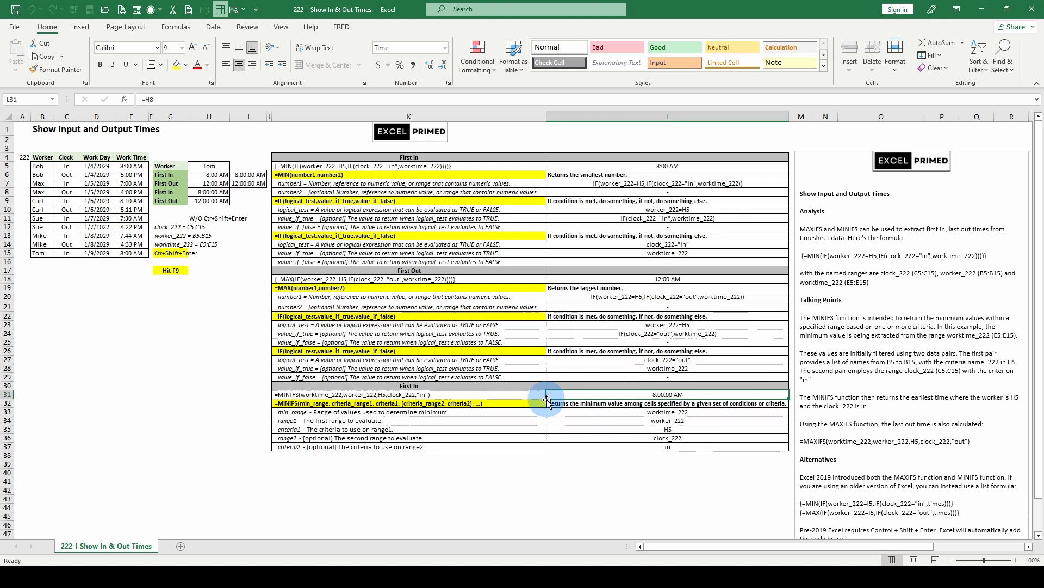
Inspect the First In and First Out formulas in H6, L18, I6, H7, H8 and H9
{"action": "left_click", "coordinate": [214, 173]}
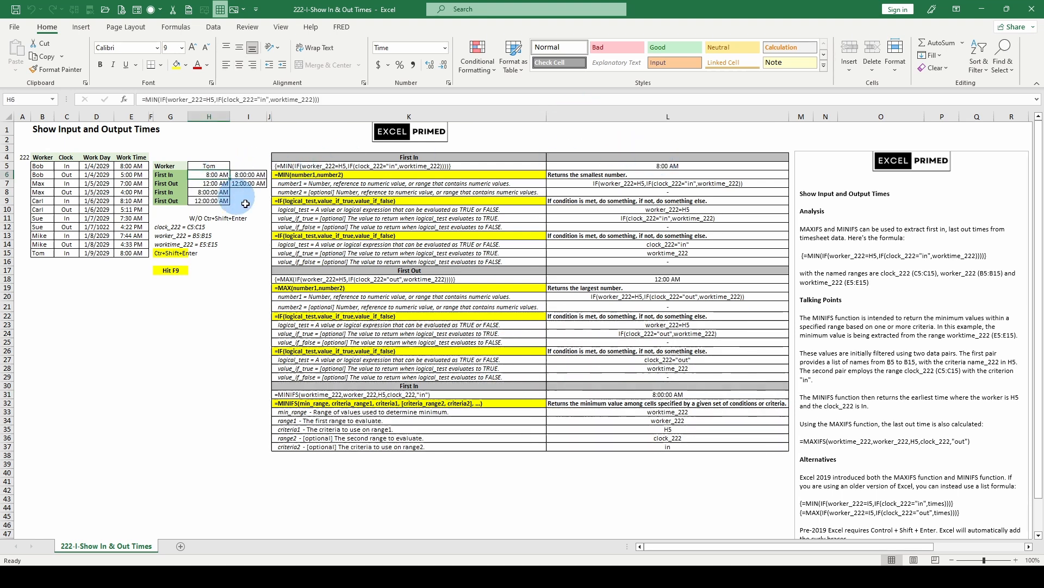
{"action": "left_click", "coordinate": [601, 278]}
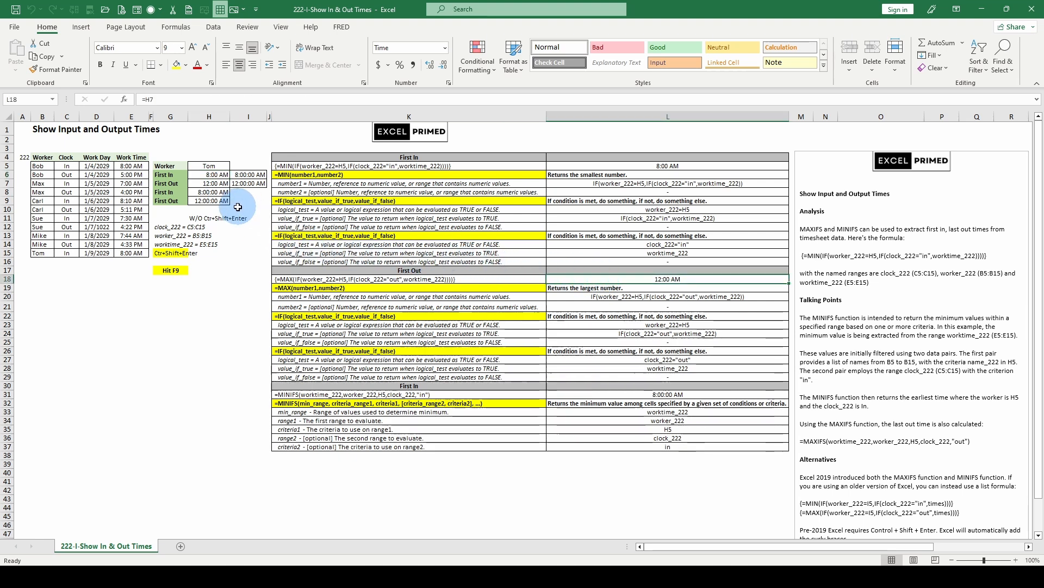
{"action": "left_click", "coordinate": [246, 175]}
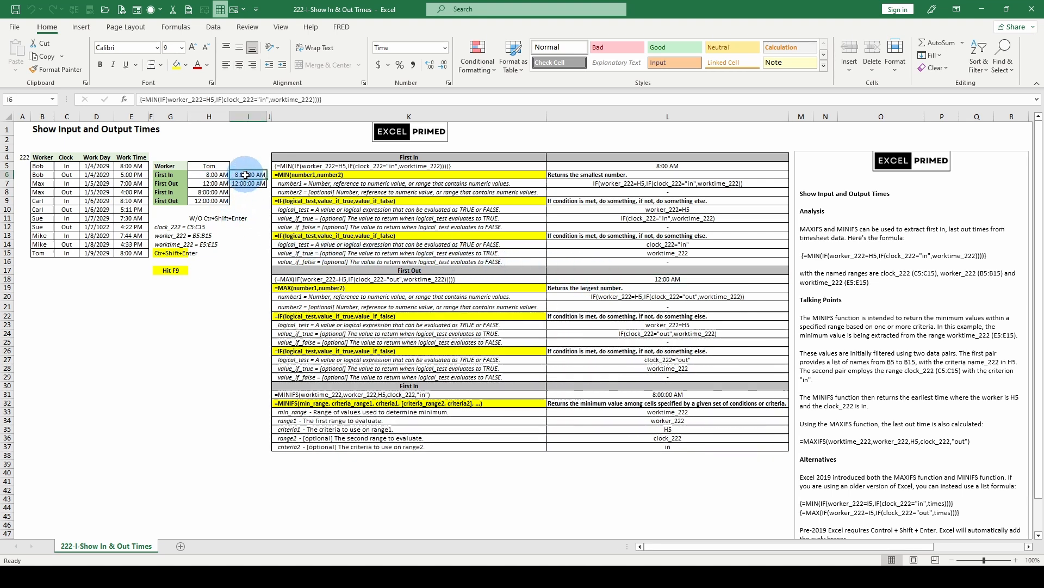
{"action": "left_click", "coordinate": [213, 184]}
{"action": "left_click", "coordinate": [213, 190]}
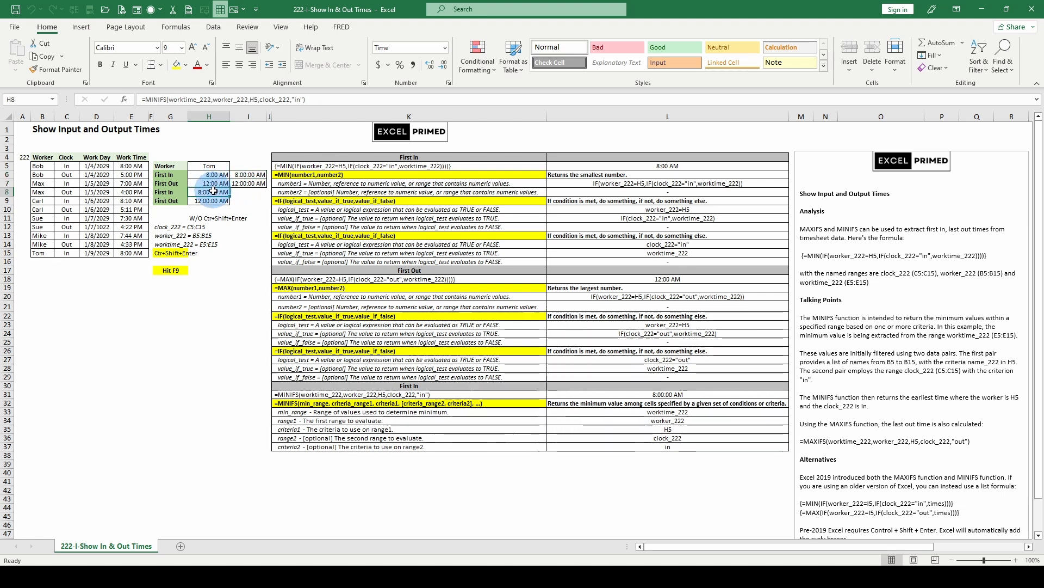
{"action": "left_click", "coordinate": [213, 201]}
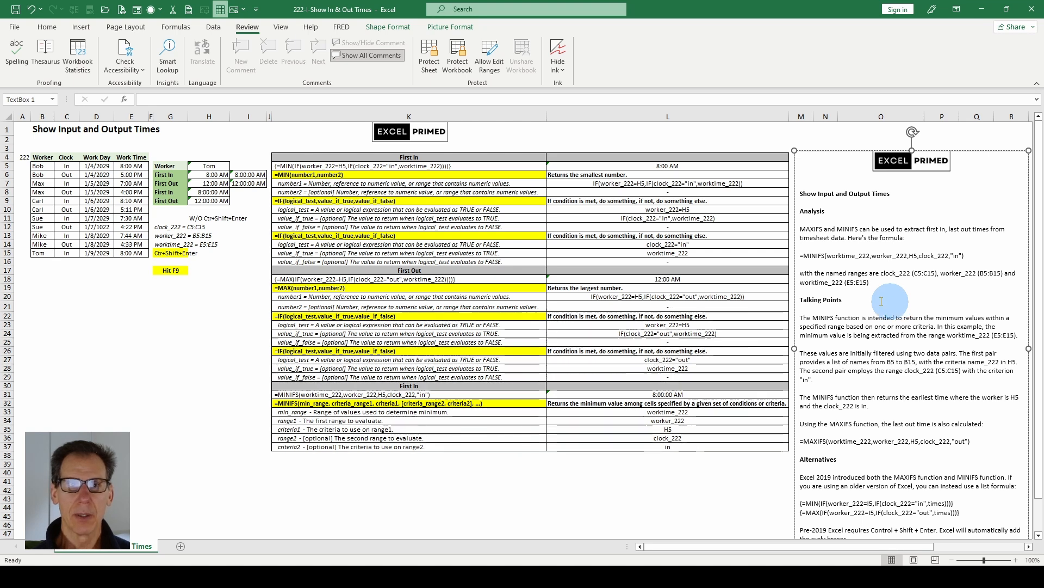
Open the MINIFS formula in H8 and highlight its min_range, criteria_range1, criteria1 and criteria_range2 arguments in turn
{"action": "left_click", "coordinate": [201, 192]}
{"action": "left_click", "coordinate": [184, 99]}
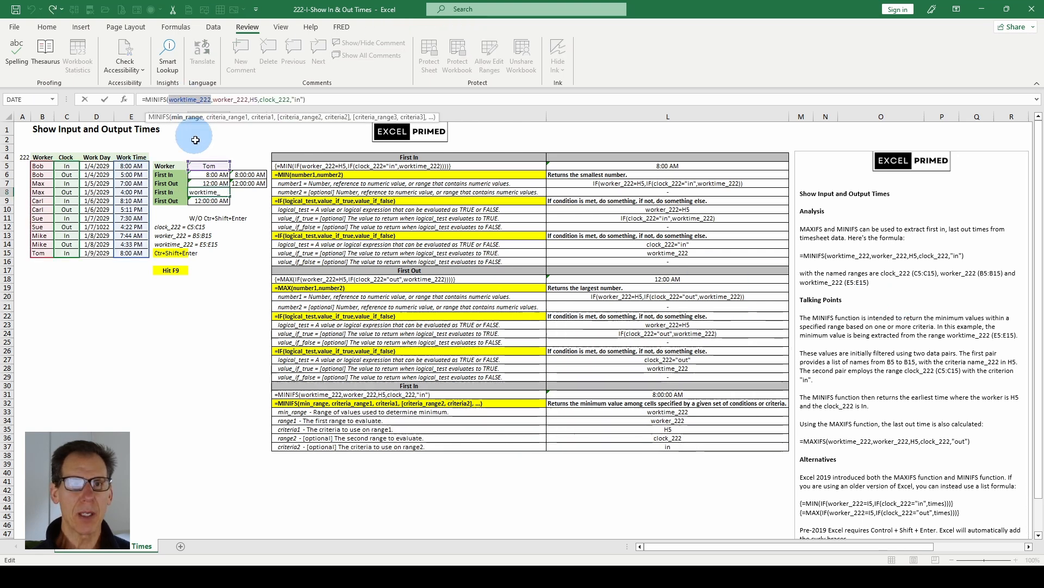
{"action": "left_click", "coordinate": [192, 119]}
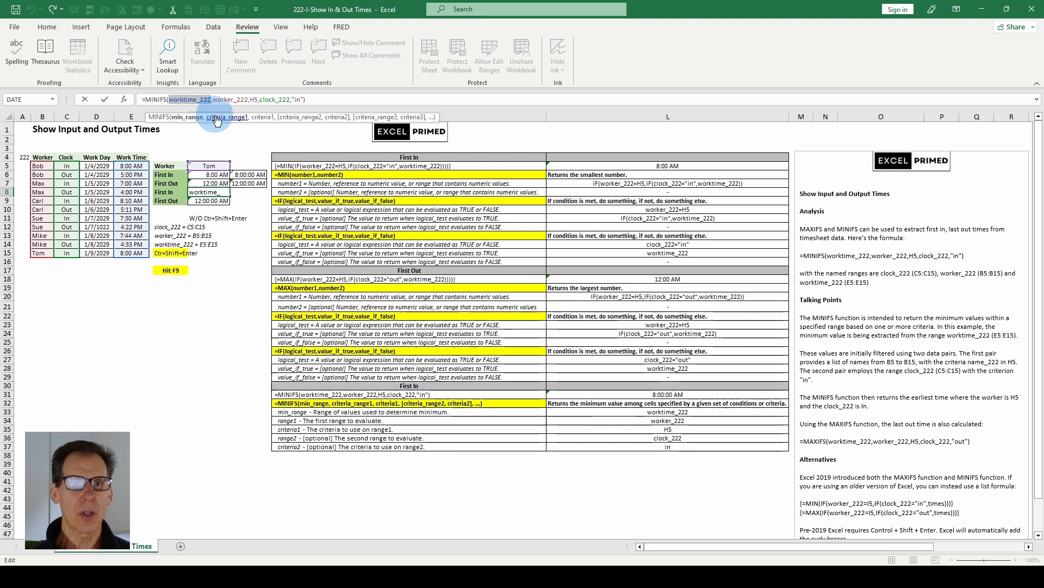
{"action": "left_click", "coordinate": [229, 118]}
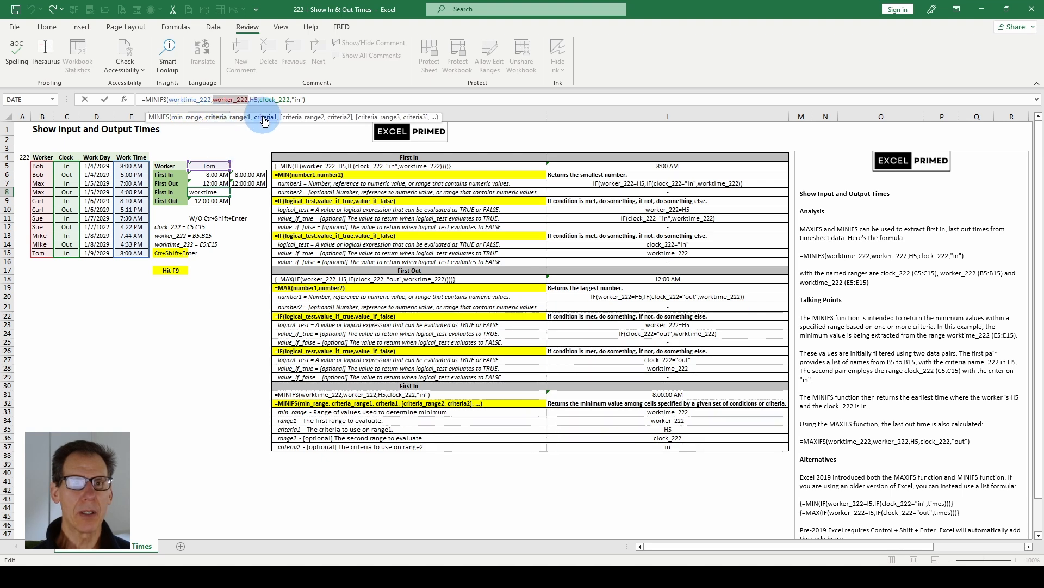
{"action": "left_click", "coordinate": [264, 118]}
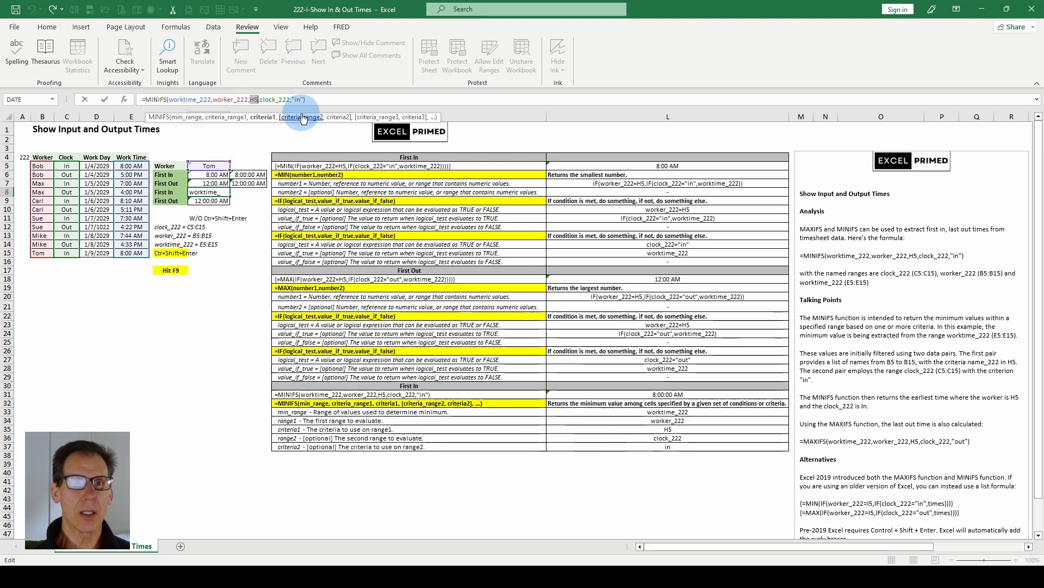
{"action": "left_click", "coordinate": [224, 118]}
{"action": "left_click", "coordinate": [263, 118]}
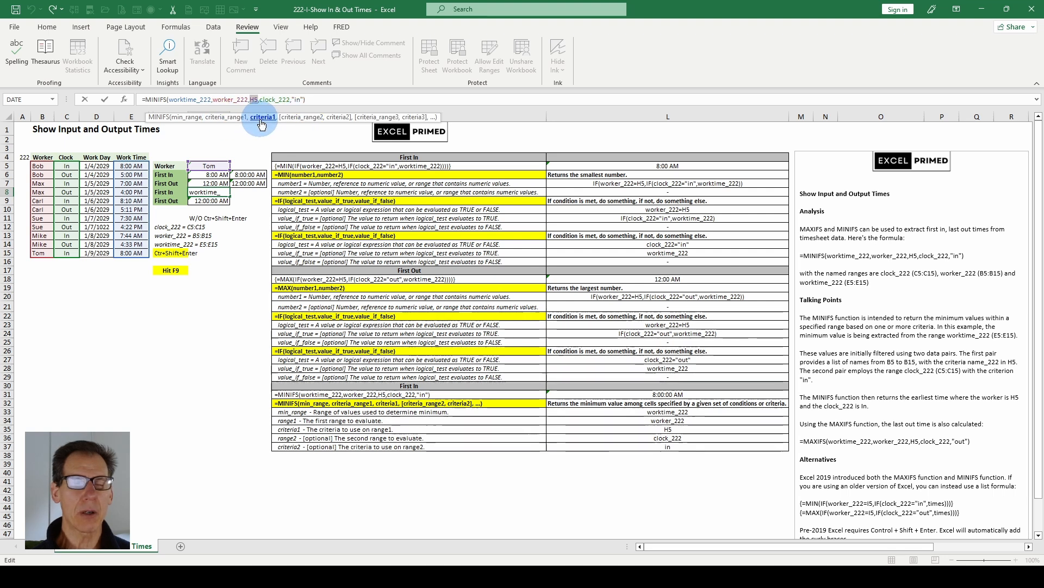
{"action": "left_click", "coordinate": [310, 118]}
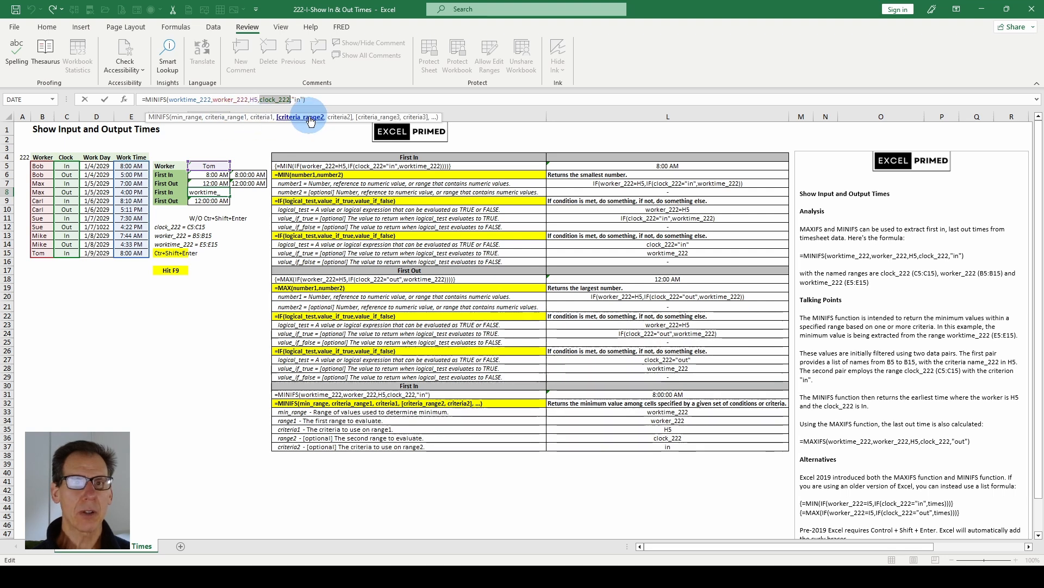
{"action": "left_click", "coordinate": [339, 118]}
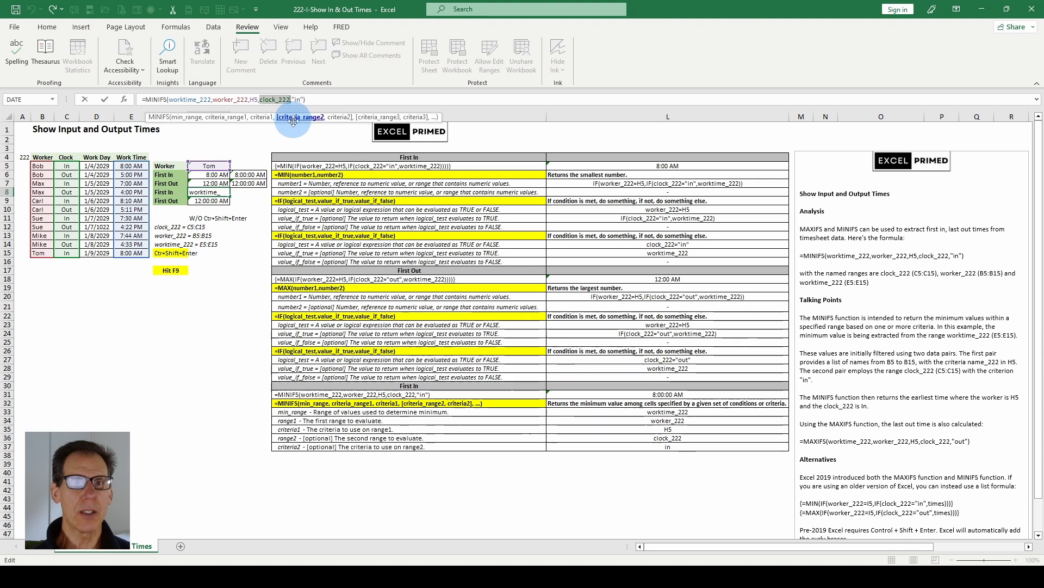
{"action": "left_click", "coordinate": [236, 118]}
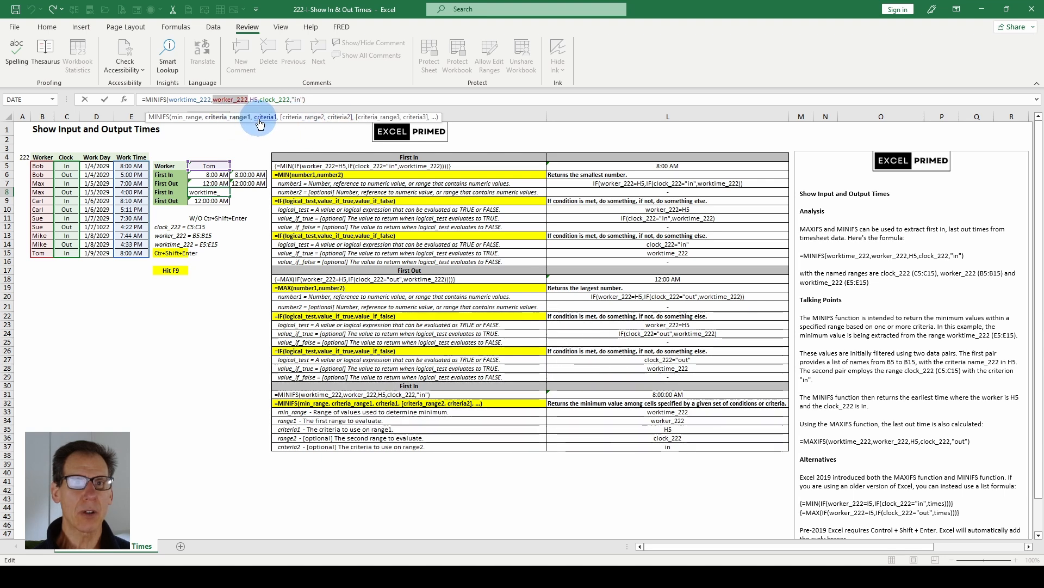
{"action": "left_click", "coordinate": [262, 118]}
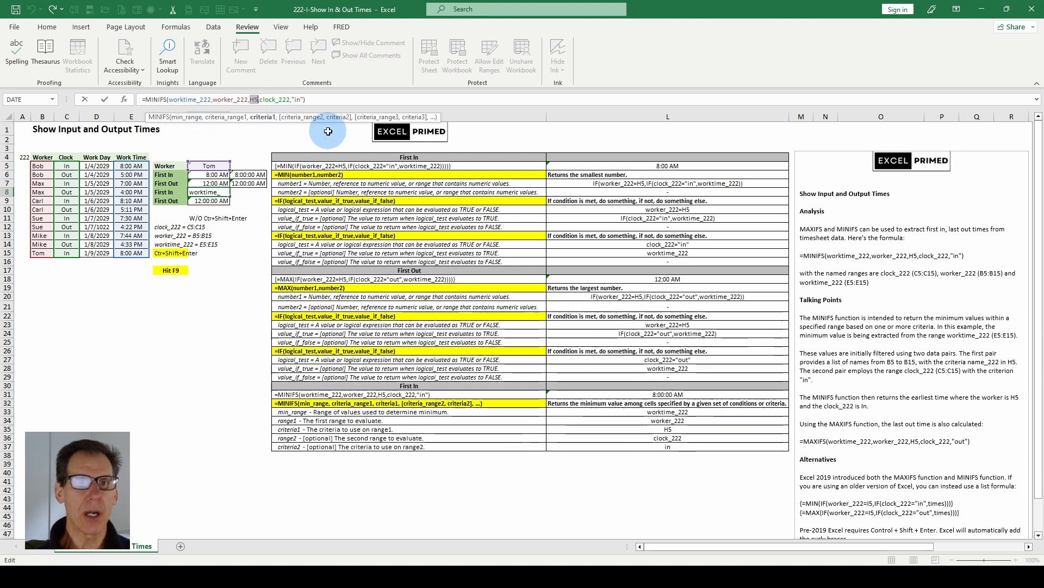
Read the Talking Points and Alternatives notes about MINIFS, MAXIFS and the pre-2019 list formulas
{"action": "scroll", "coordinate": [879, 457], "scroll_direction": "down", "scroll_amount": 1}
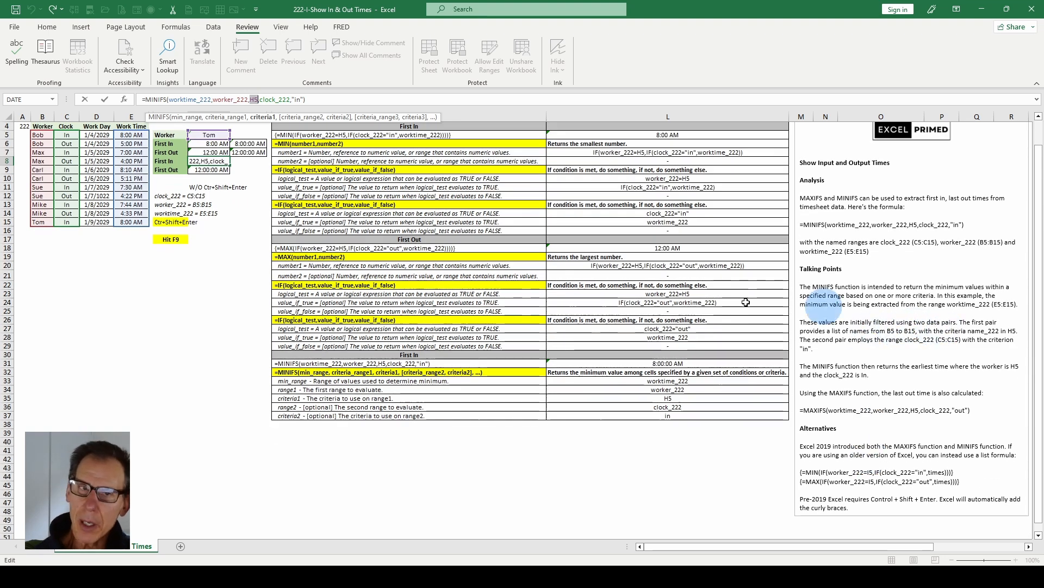
{"action": "scroll", "coordinate": [303, 327], "scroll_direction": "up", "scroll_amount": 1}
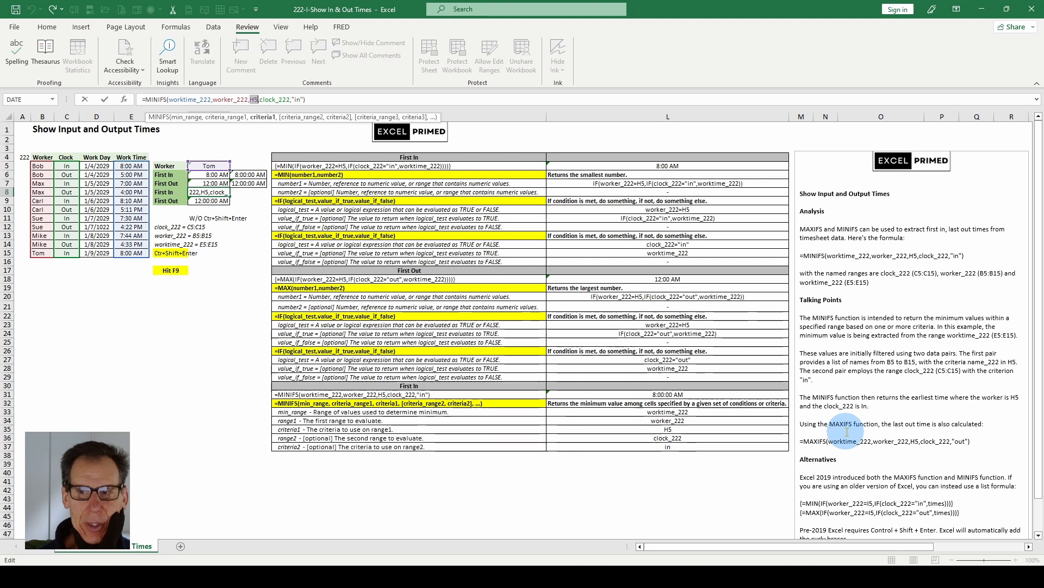
{"action": "scroll", "coordinate": [847, 431], "scroll_direction": "down", "scroll_amount": 1}
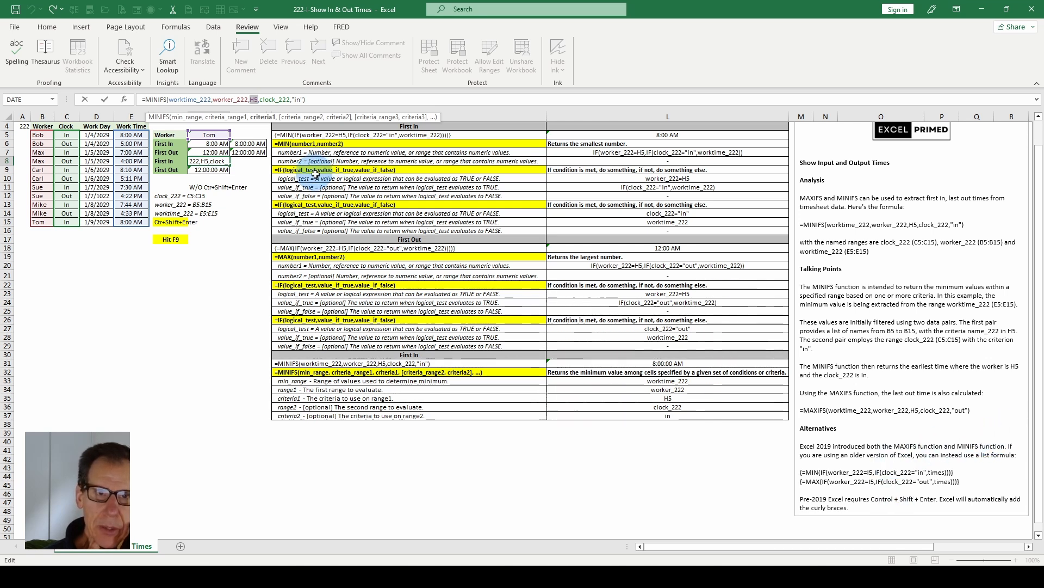
Leave H8's formula without changes and display the MIN/IF formula in H6
{"action": "left_click", "coordinate": [215, 144]}
{"action": "key", "text": "Escape"}
{"action": "left_click", "coordinate": [215, 144]}
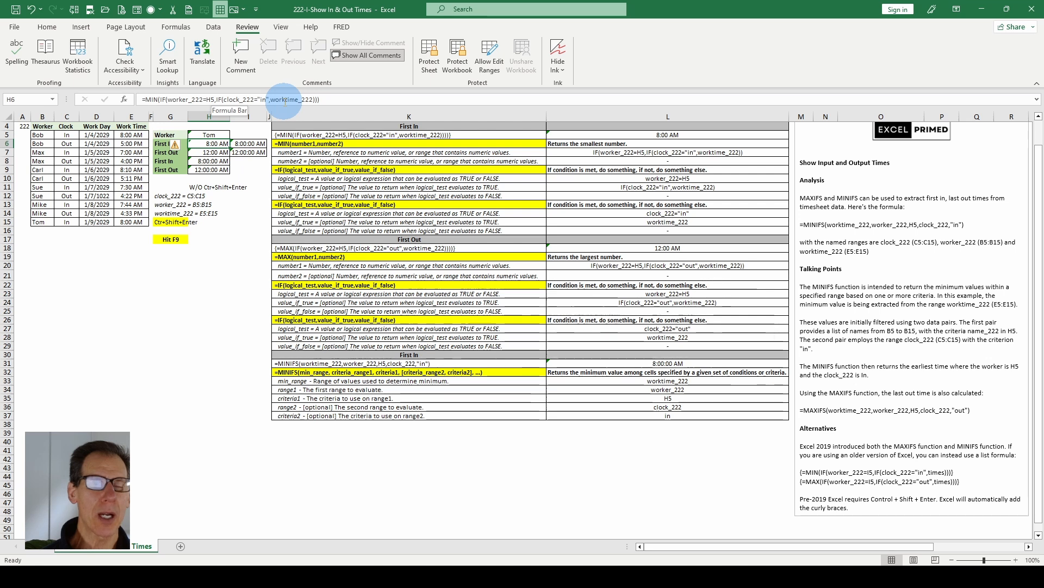
Reopen the MINIFS formula in H8, examine each argument through criteria2, and cancel the editing
{"action": "left_click", "coordinate": [215, 162]}
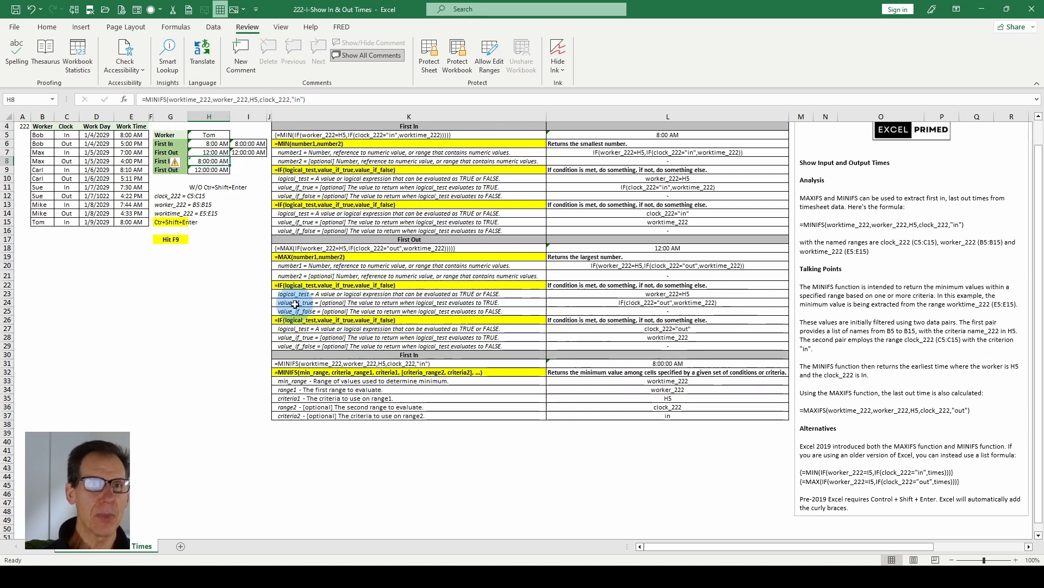
{"action": "left_click", "coordinate": [168, 99]}
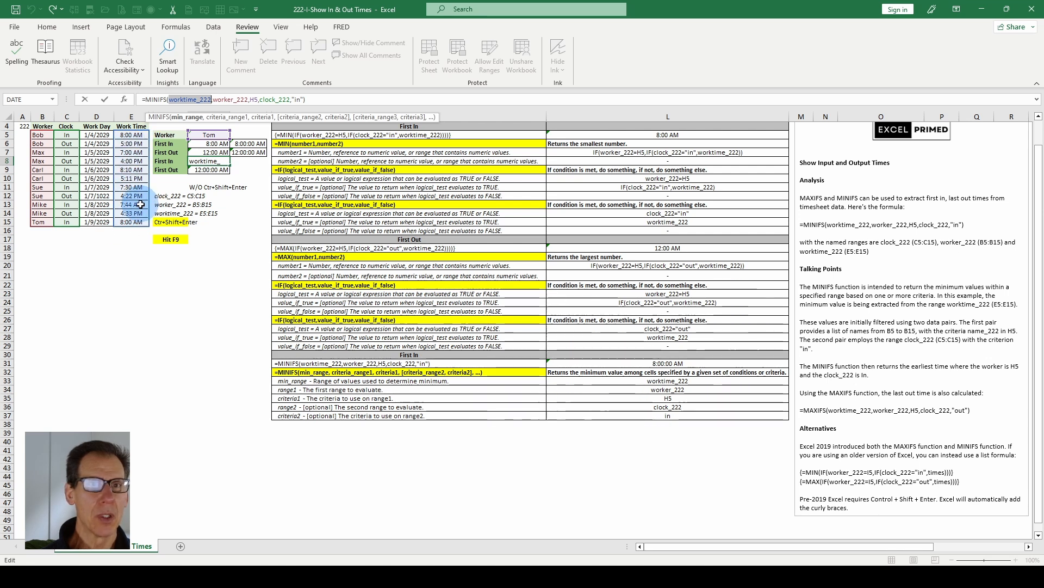
{"action": "left_click", "coordinate": [223, 118]}
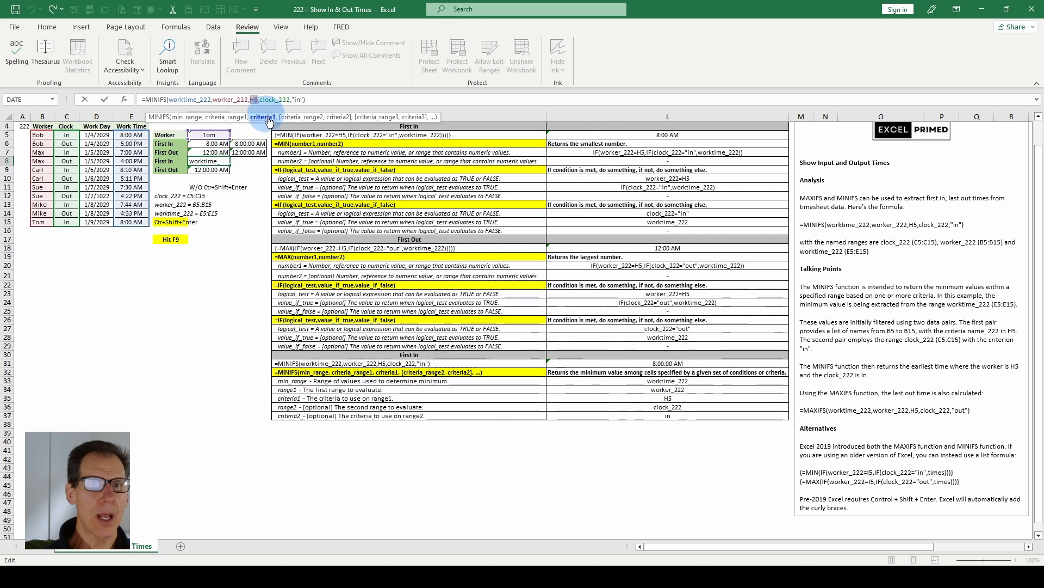
{"action": "left_click", "coordinate": [290, 120]}
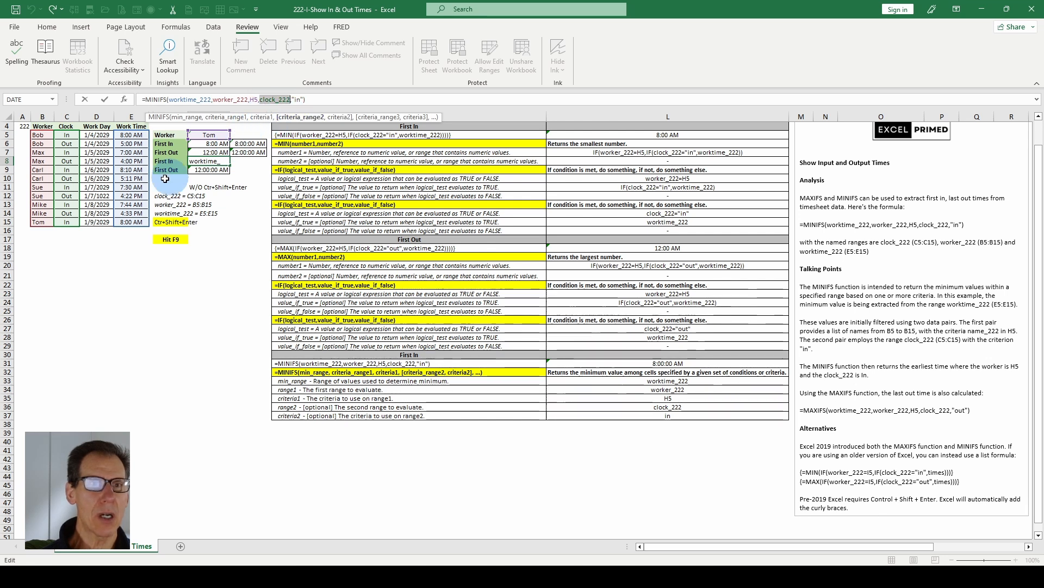
{"action": "left_click", "coordinate": [338, 117]}
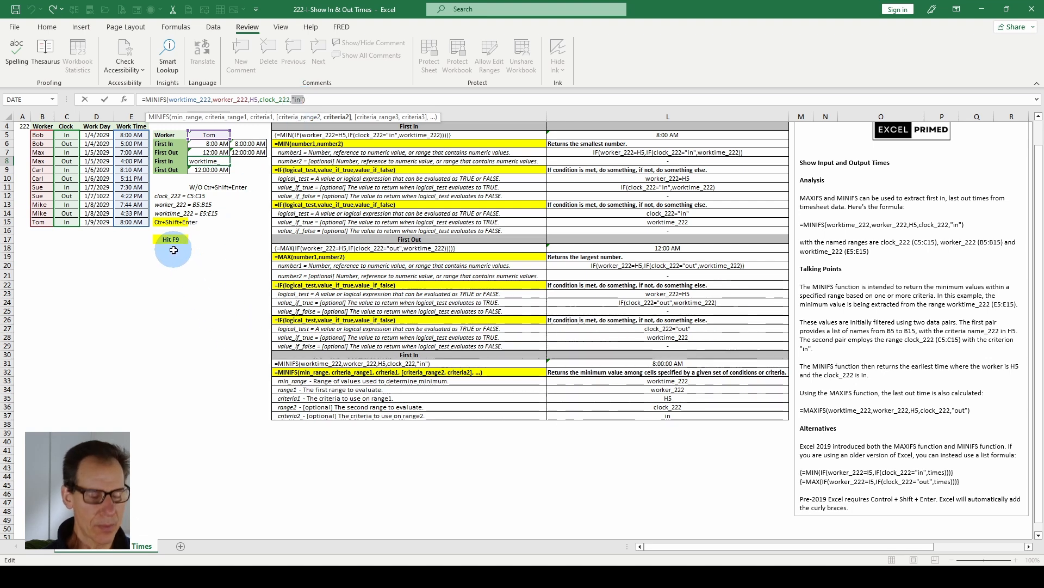
{"action": "key", "text": "Escape"}
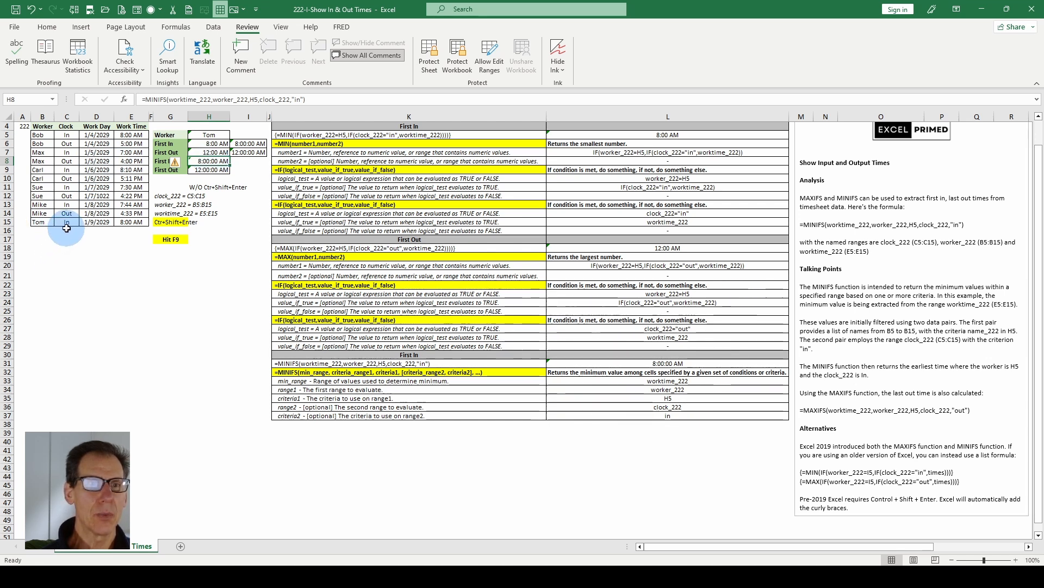
Check the work time in E15, view the MAXIFS formula in H9, and compare the First In cells H6 and I6
{"action": "left_click", "coordinate": [130, 222]}
{"action": "left_click", "coordinate": [226, 170]}
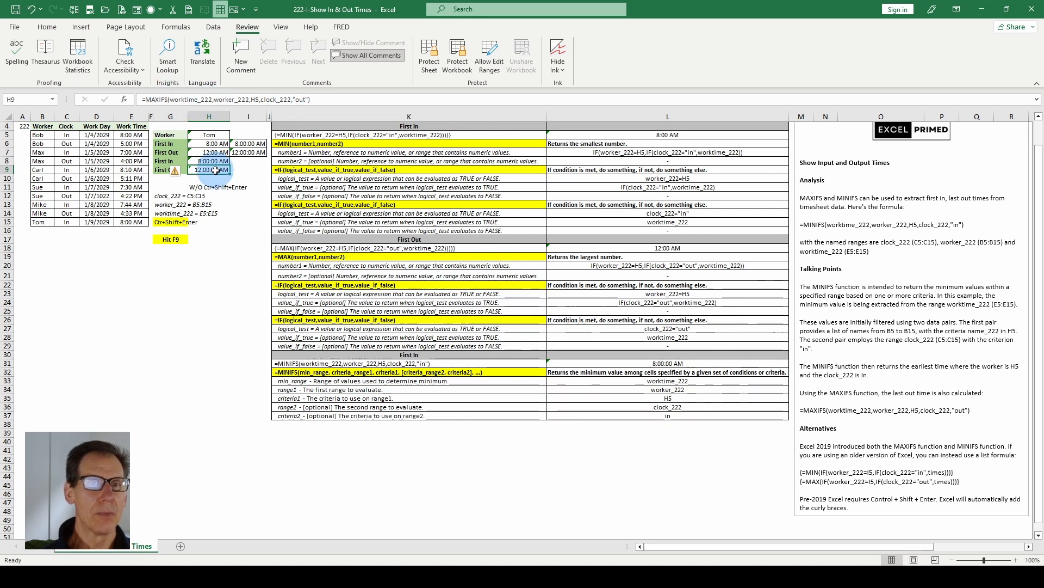
{"action": "left_click", "coordinate": [216, 144]}
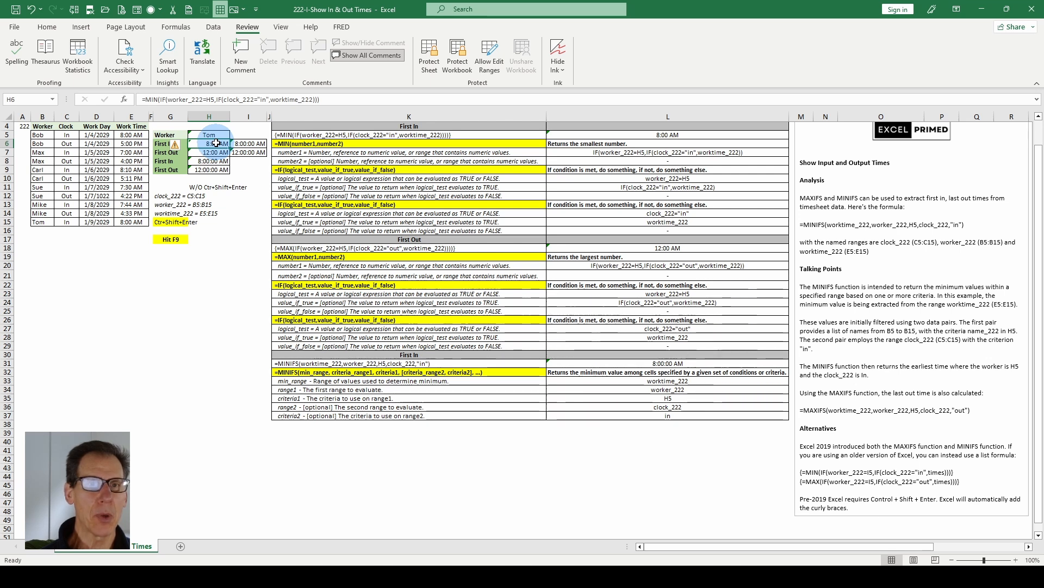
{"action": "left_click_drag", "start_coordinate": [216, 143], "coordinate": [233, 143]}
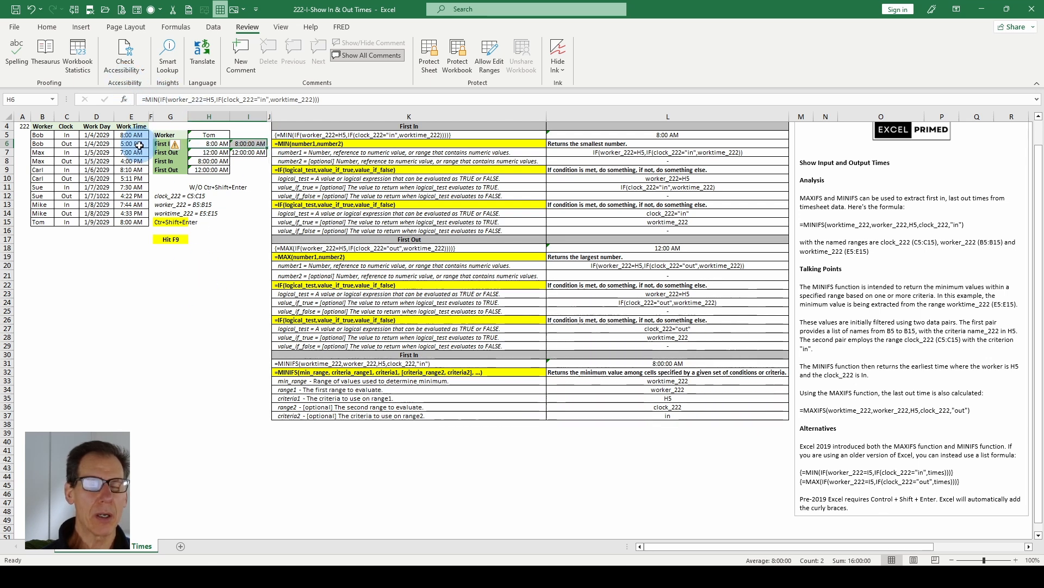
Try to wrap H6's MIN/IF formula in hand-entered curly braces, placing the opening brace before and after the equals sign
{"action": "left_click", "coordinate": [221, 145]}
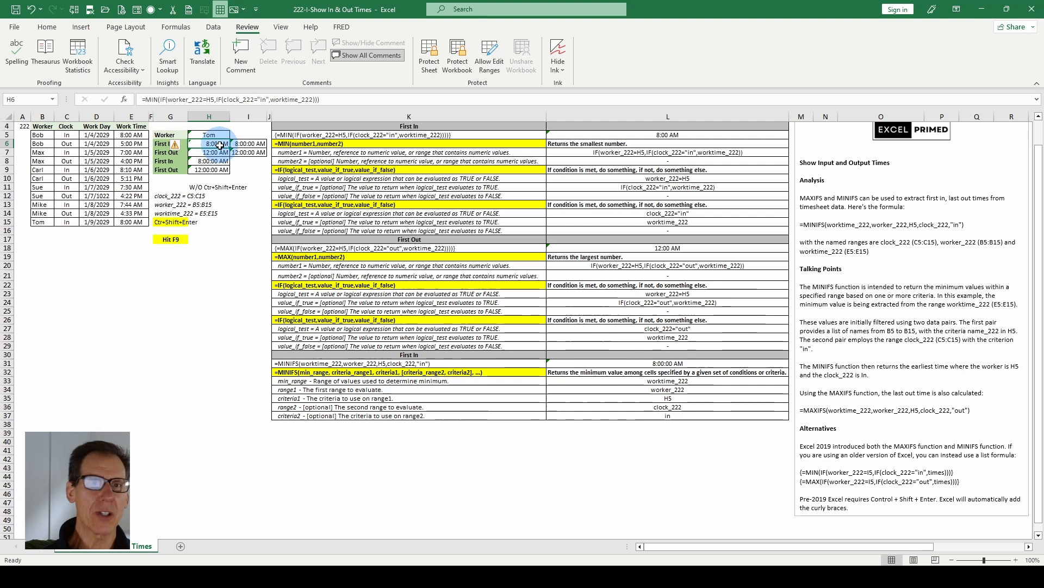
{"action": "left_click", "coordinate": [342, 99]}
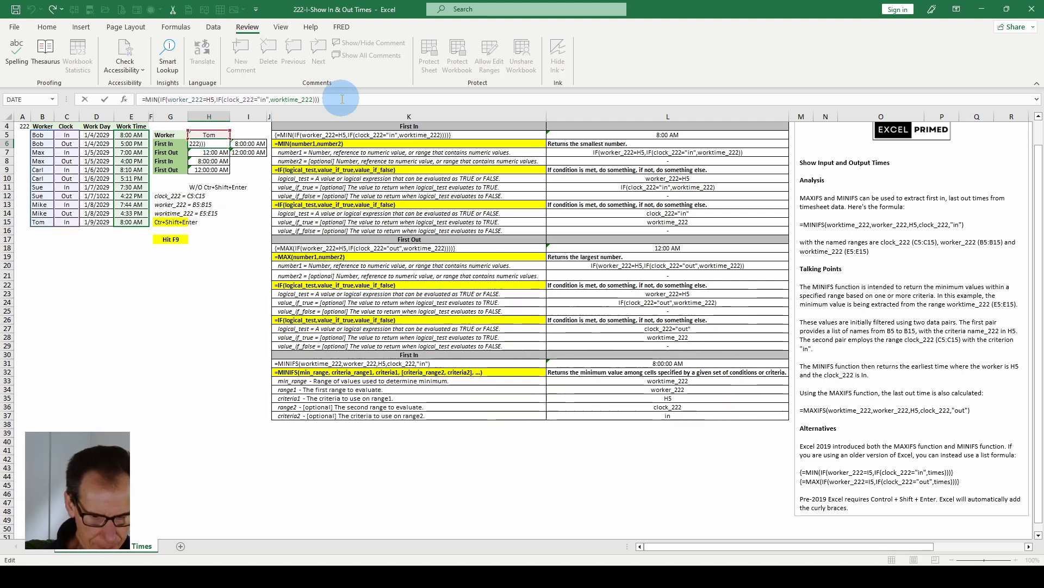
{"action": "left_click_drag", "start_coordinate": [342, 98], "coordinate": [143, 103]}
{"action": "left_click", "coordinate": [143, 100]}
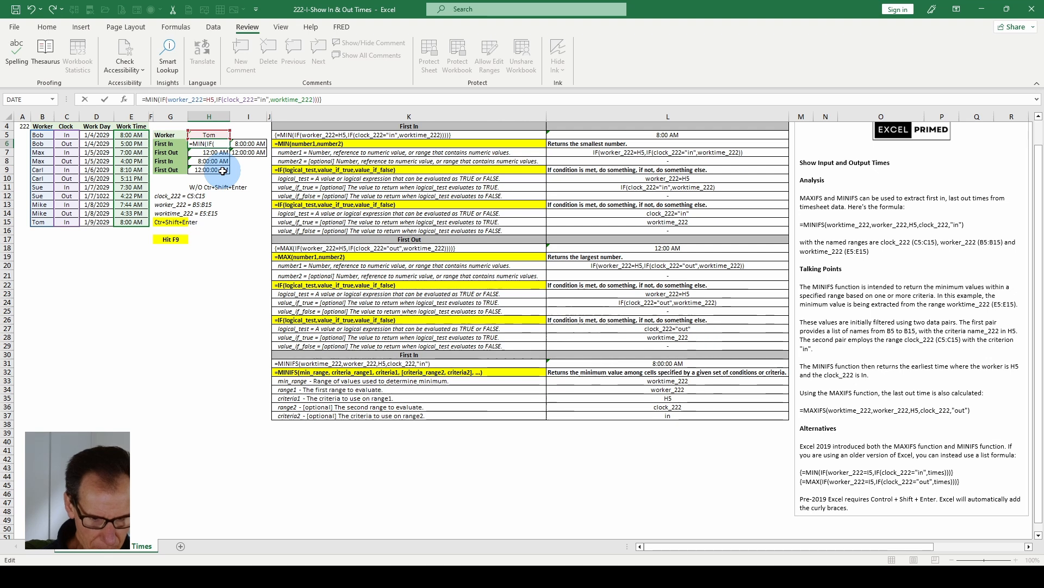
{"action": "type", "text": "{"}
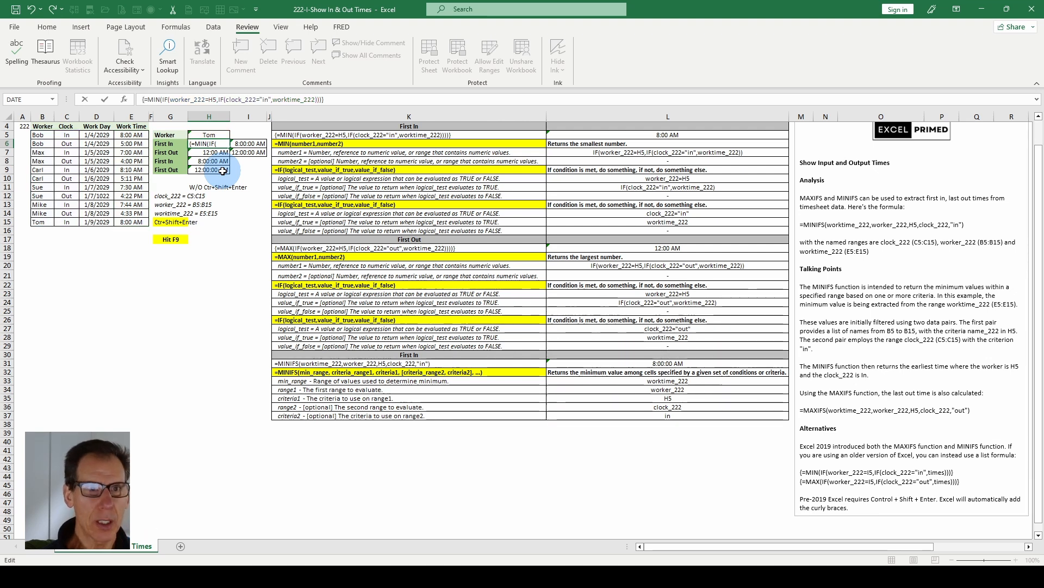
{"action": "key", "text": "Return"}
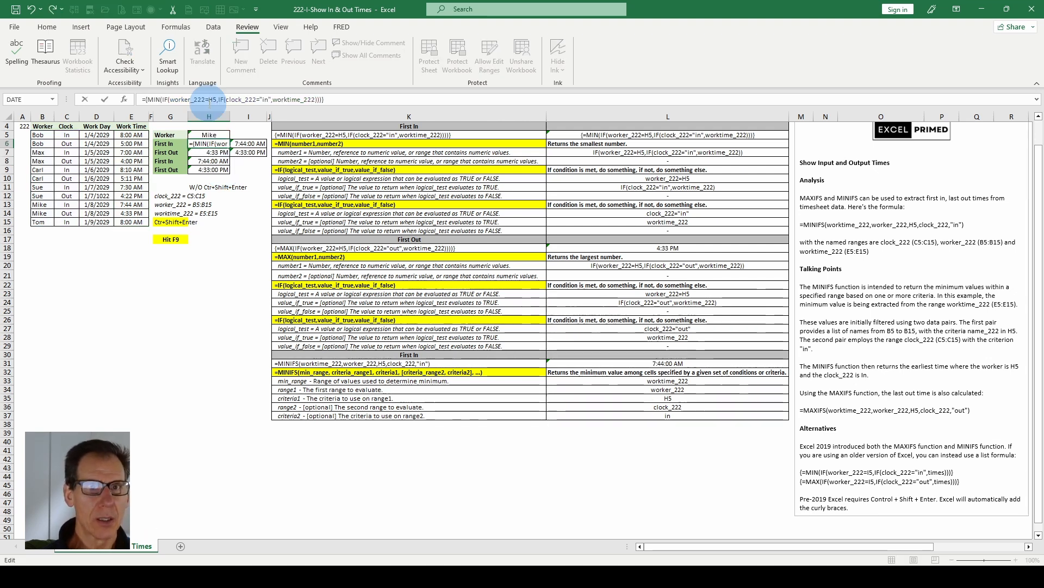
{"action": "key", "text": "Return"}
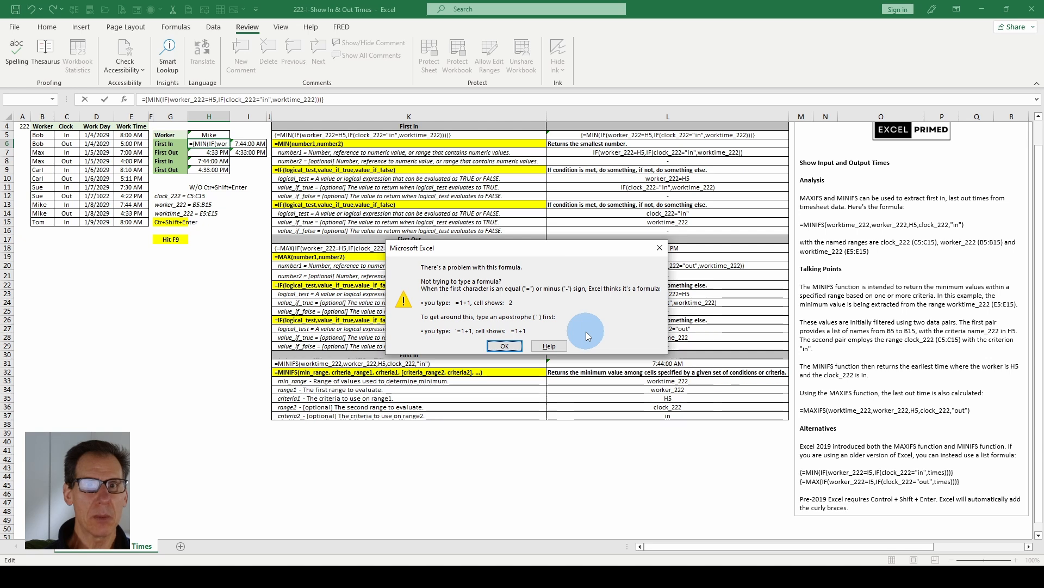
{"action": "left_click", "coordinate": [655, 251]}
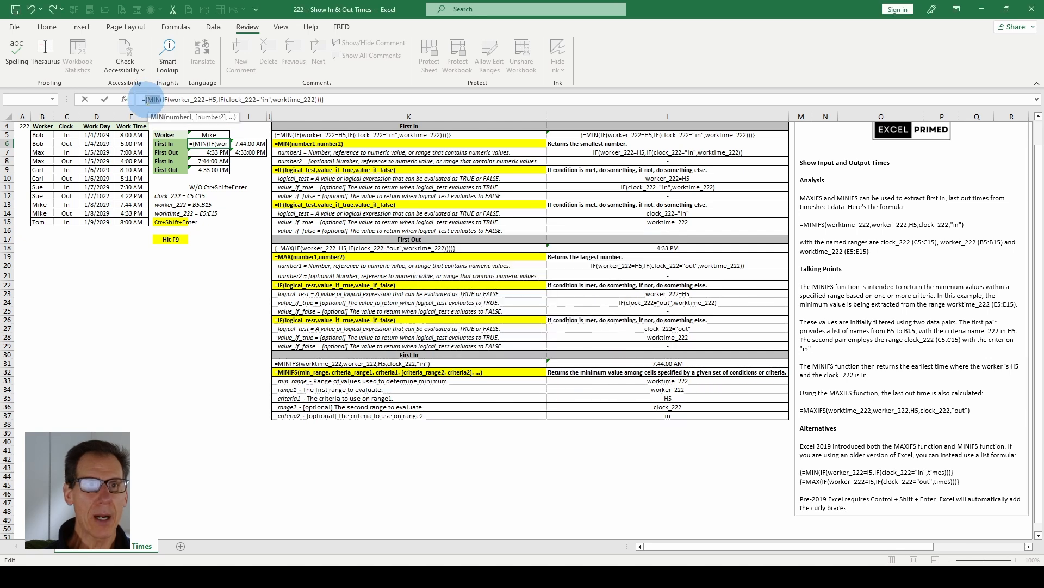
Re-enter H6 as {=MIN(IF(worker_222=H5,IF(clock_222="in",worktime_222)))} with the opening curly brace before the equals sign
{"action": "left_click", "coordinate": [143, 99]}
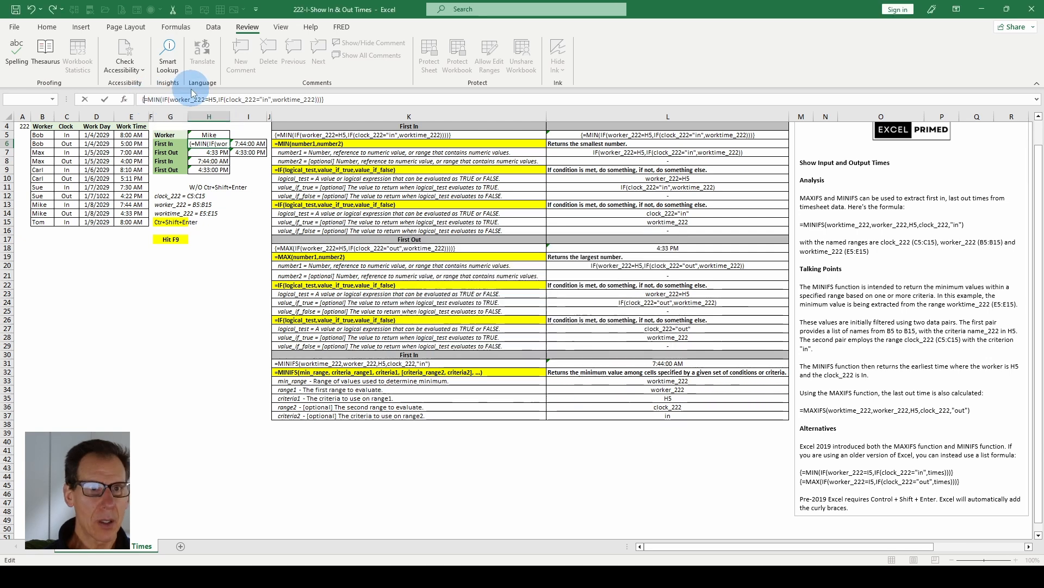
{"action": "type", "text": "{"}
{"action": "key", "text": "Return"}
{"action": "key", "text": "Down"}
{"action": "key", "text": "Up"}
{"action": "key", "text": "Up"}
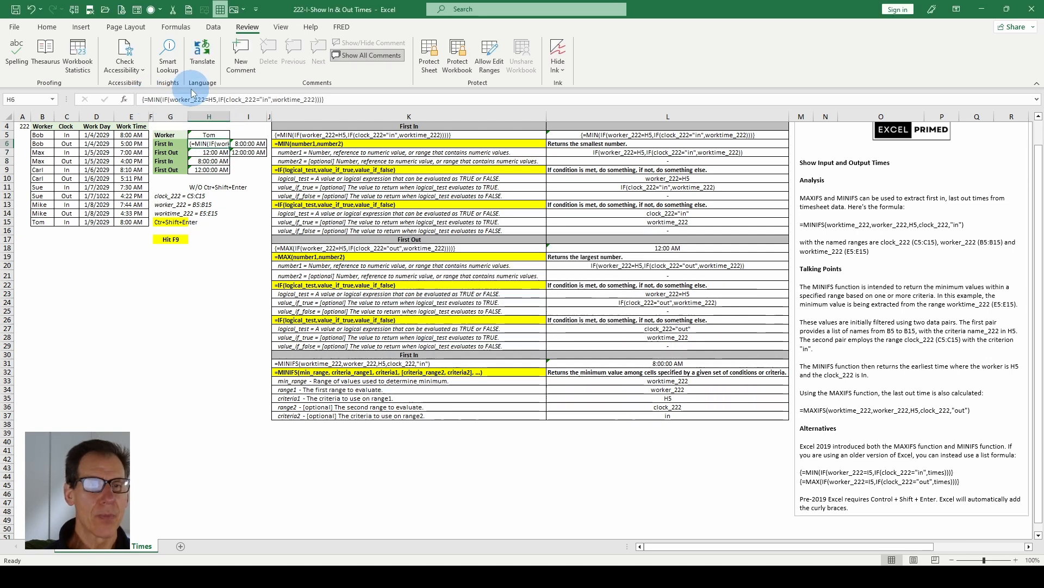
Remove the hand-entered curly braces from H6, restoring =MIN(IF(worker_222=H5,IF(clock_222="in",worktime_222)))
{"action": "left_click", "coordinate": [354, 100]}
{"action": "key", "text": "BackSpace"}
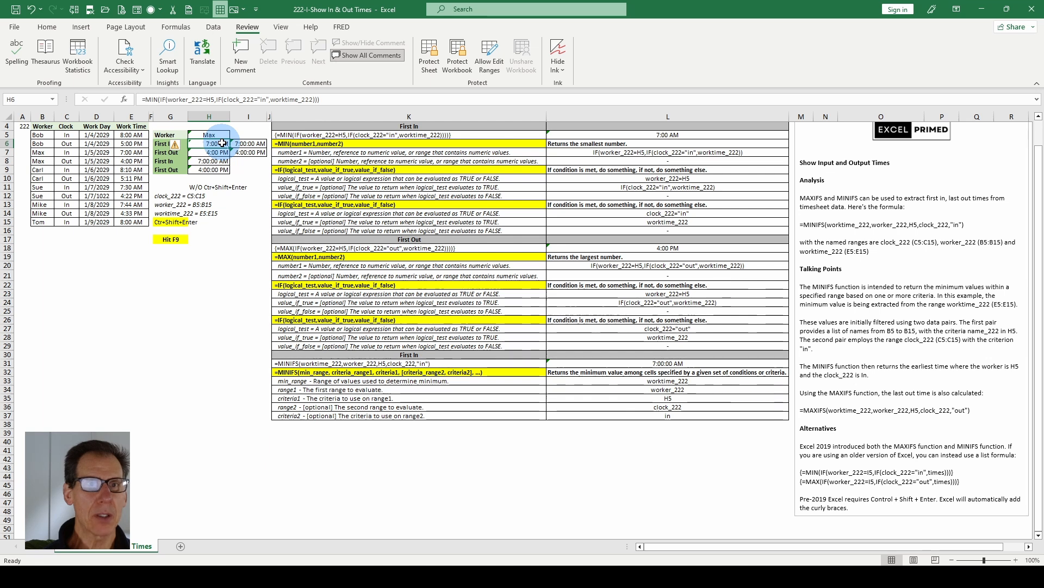
{"action": "key", "text": "Up"}
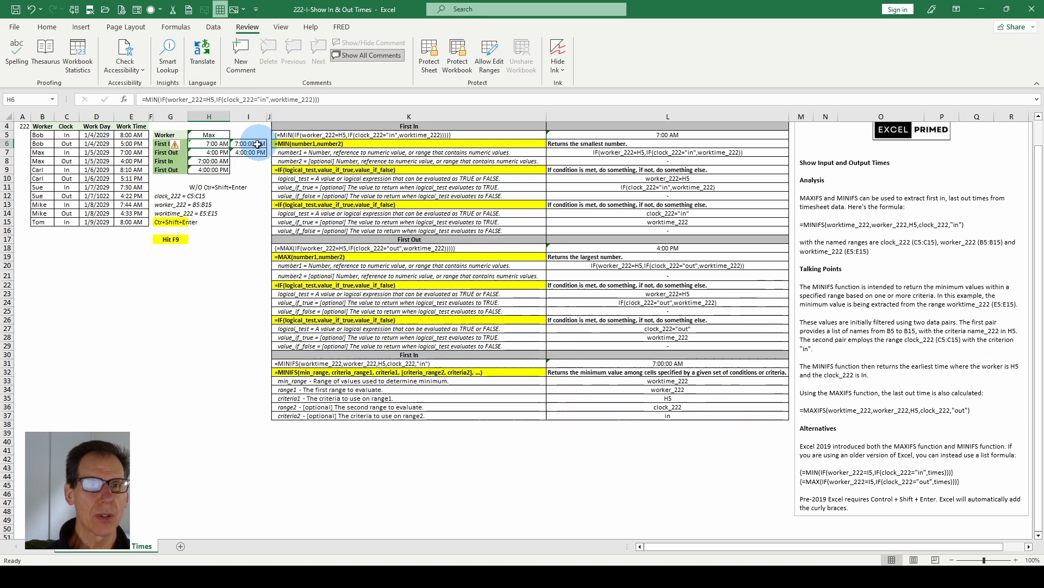
View the MAX/IF formula in H7 and examine the number1 argument of the MIN function in H6
{"action": "left_click", "coordinate": [220, 153]}
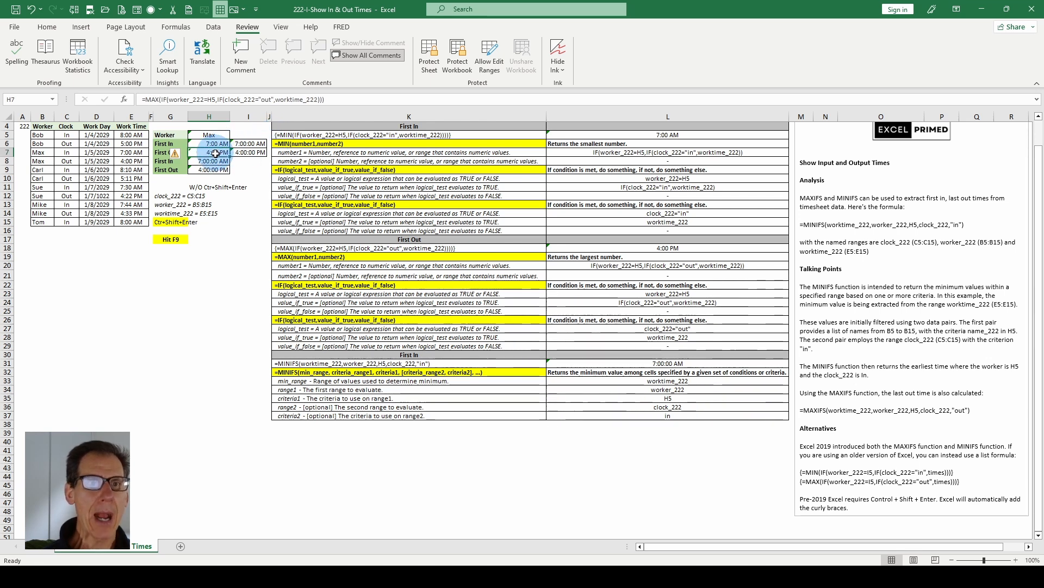
{"action": "left_click", "coordinate": [209, 143]}
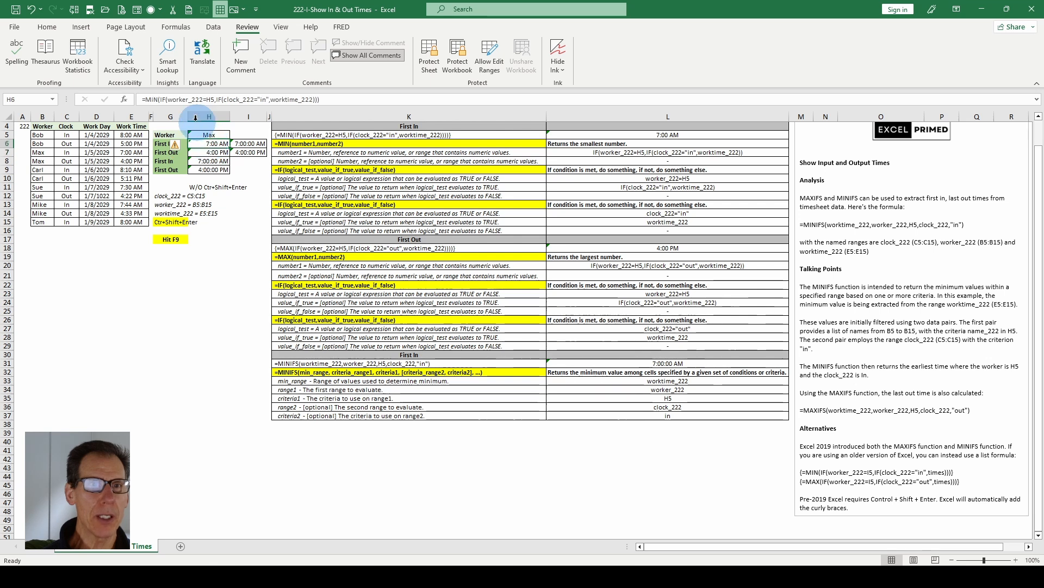
{"action": "left_click", "coordinate": [205, 103]}
{"action": "left_click", "coordinate": [170, 117]}
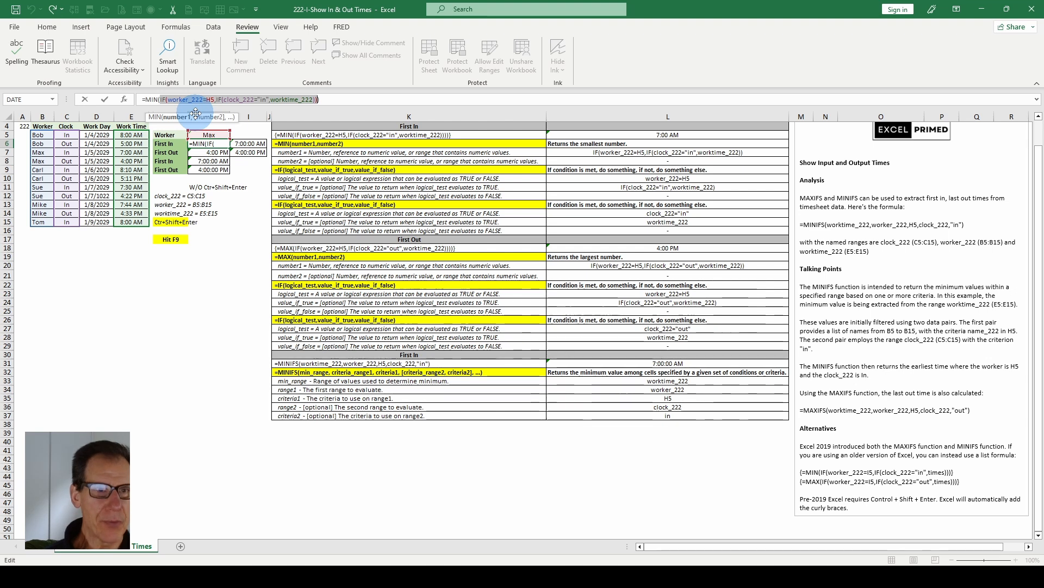
Examine the outer IF's logical_test and value_if_true arguments in H6 without changing them, and display the MINIFS formula in H8
{"action": "left_click", "coordinate": [179, 99]}
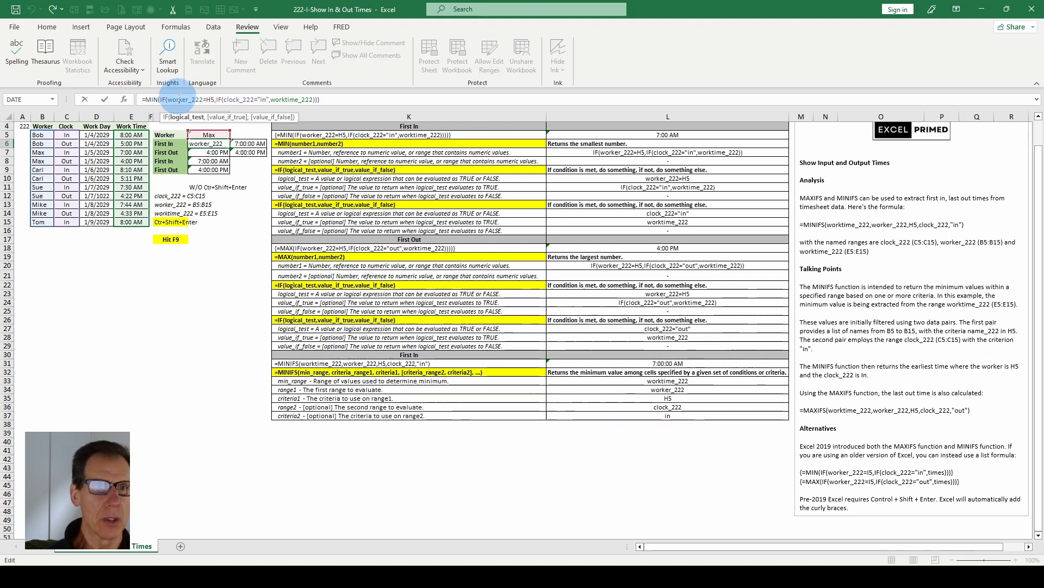
{"action": "left_click", "coordinate": [182, 117]}
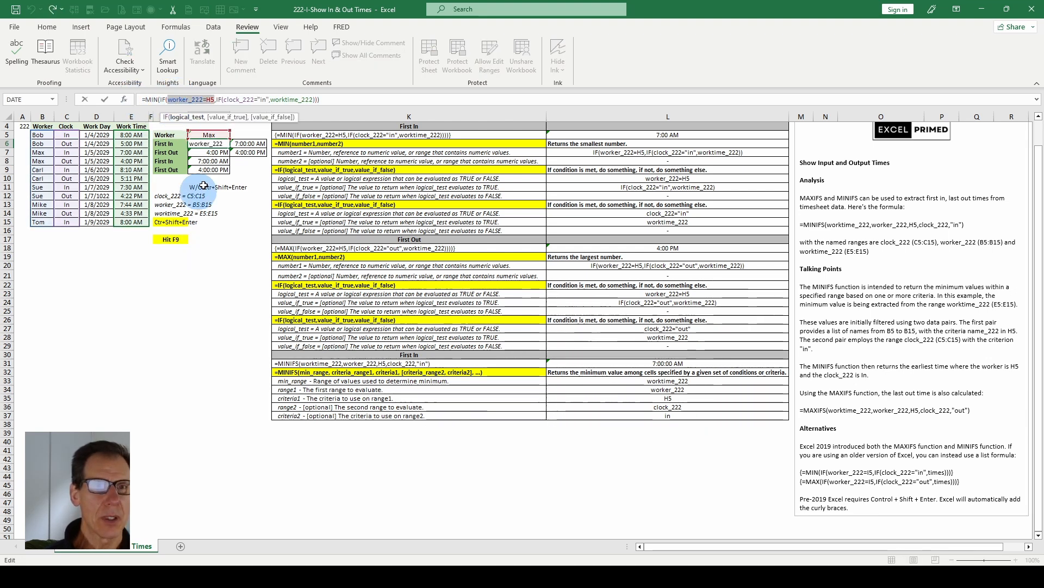
{"action": "left_click", "coordinate": [220, 118]}
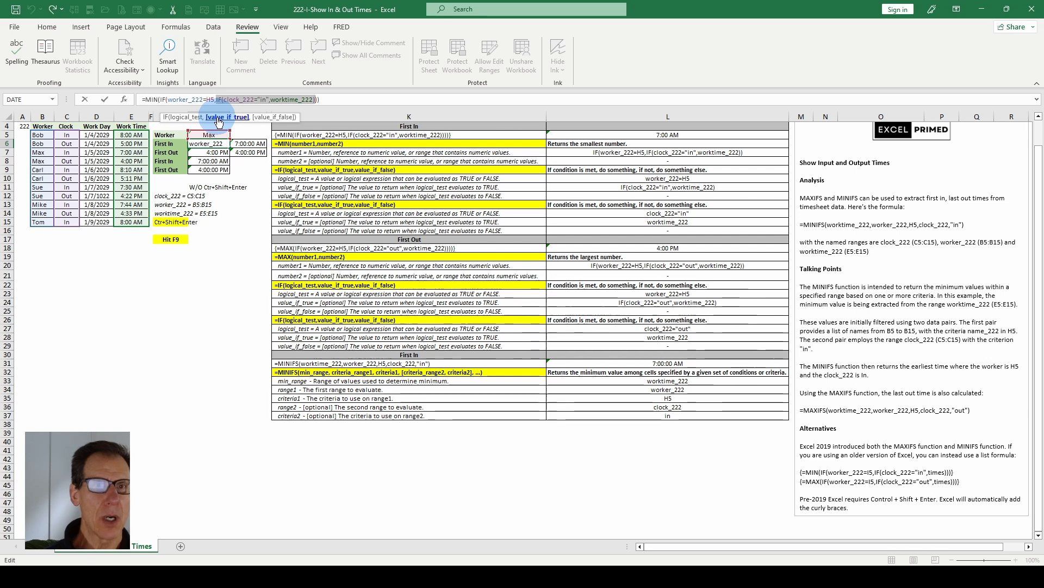
{"action": "left_click", "coordinate": [185, 118]}
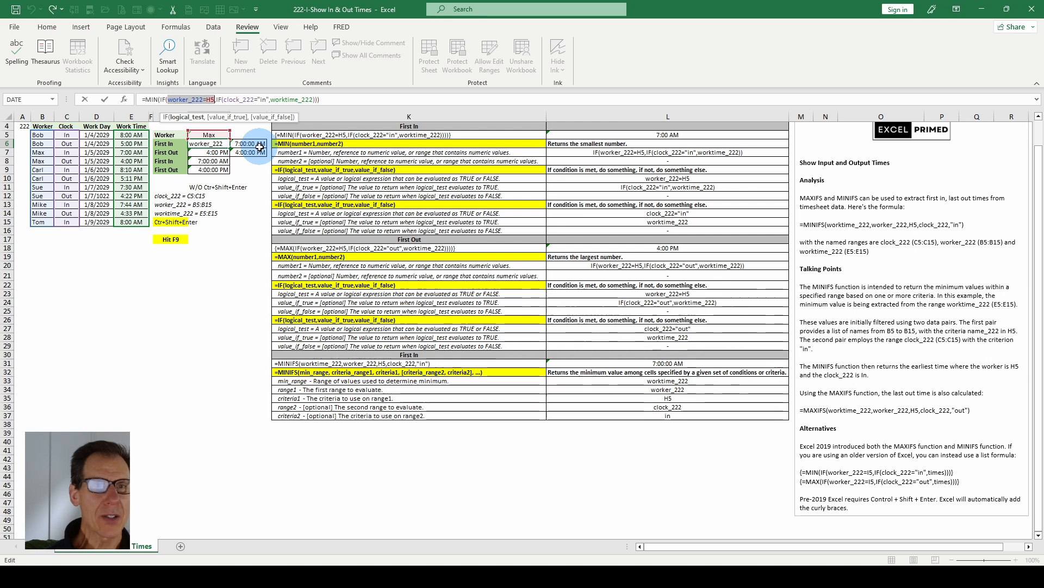
{"action": "left_click", "coordinate": [227, 117]}
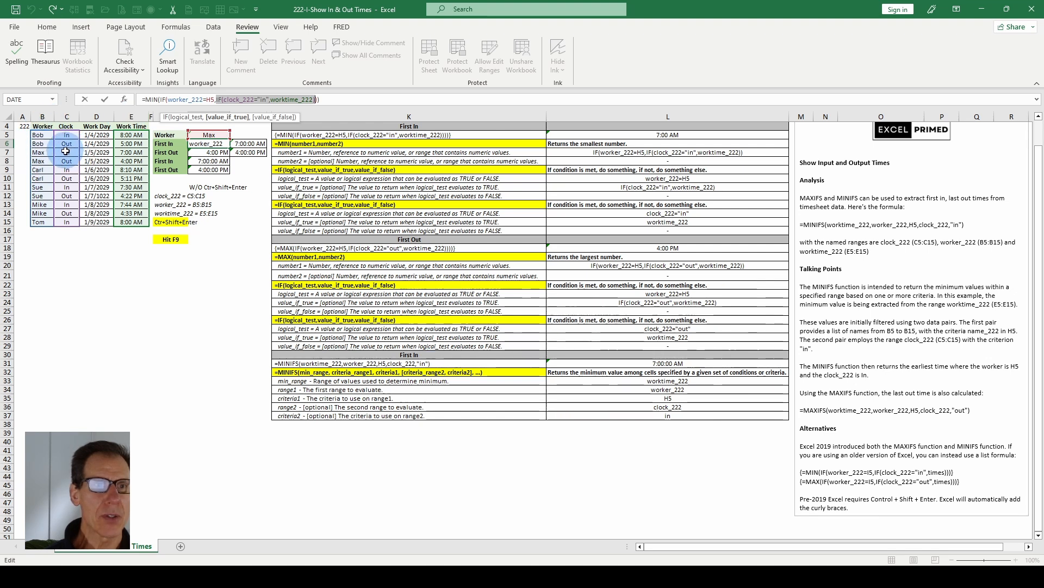
{"action": "key", "text": "Escape"}
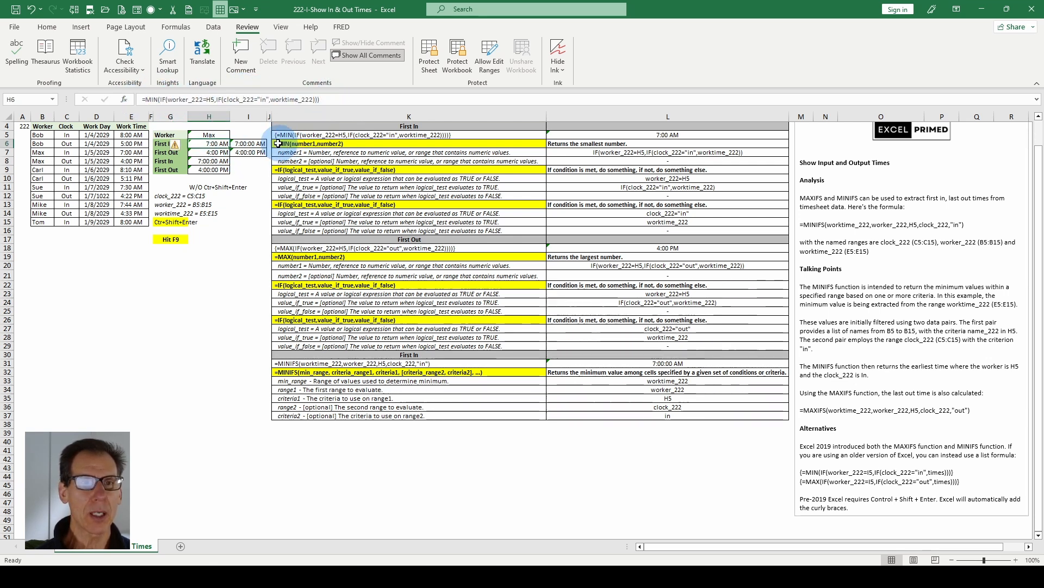
{"action": "left_click", "coordinate": [217, 161]}
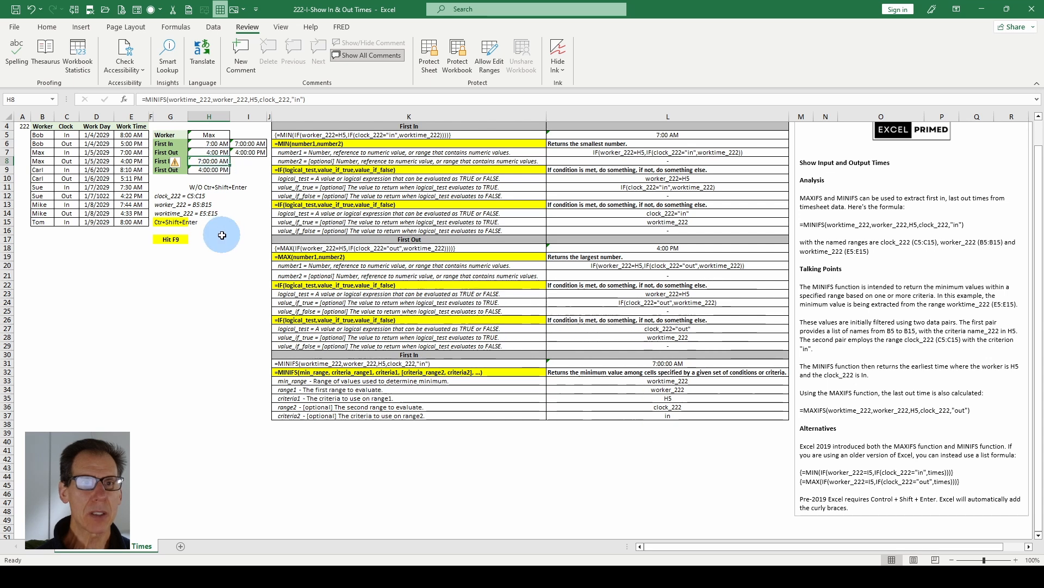